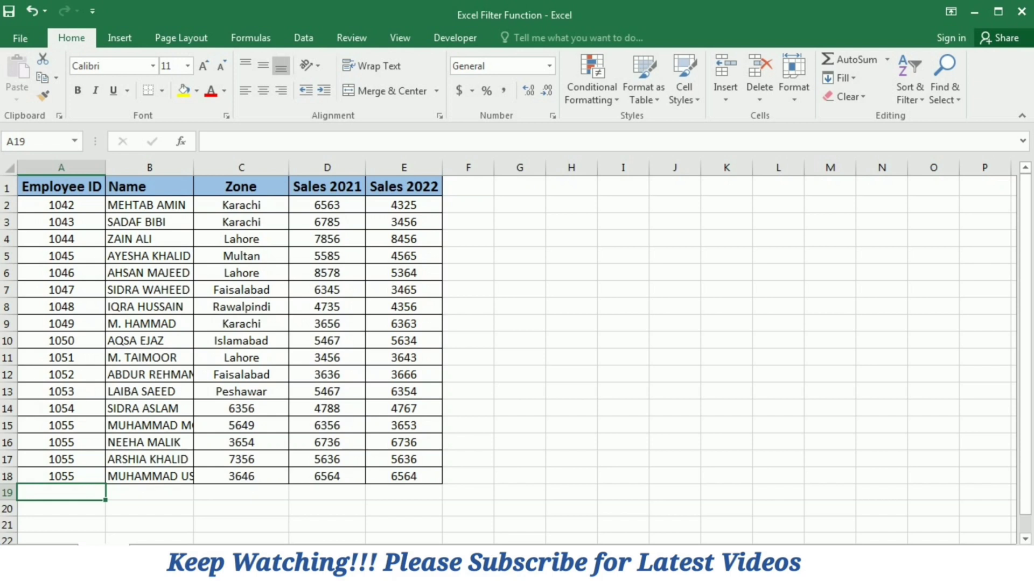
# Step: Turn on filter dropdowns for the header row A1:E1, Employee ID through Sales 2022
pyautogui.moveTo(61, 186); pyautogui.dragTo(404, 186)
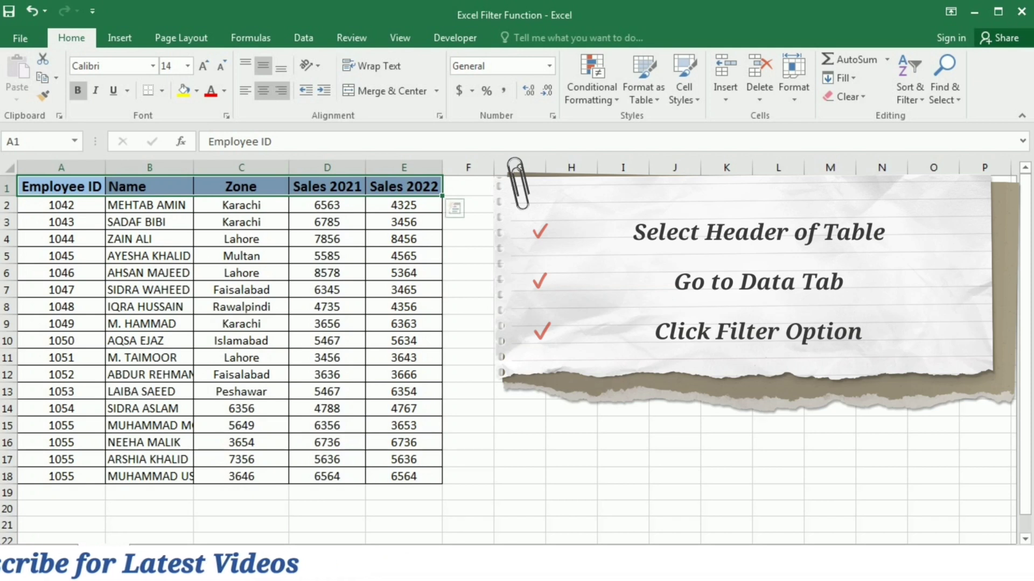
pyautogui.click(303, 38)
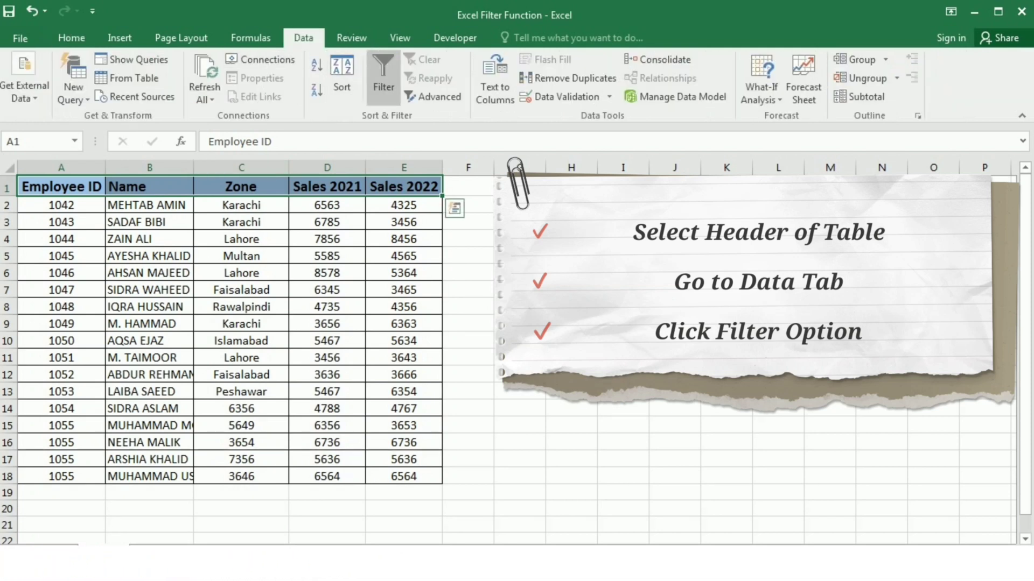
pyautogui.click(384, 78)
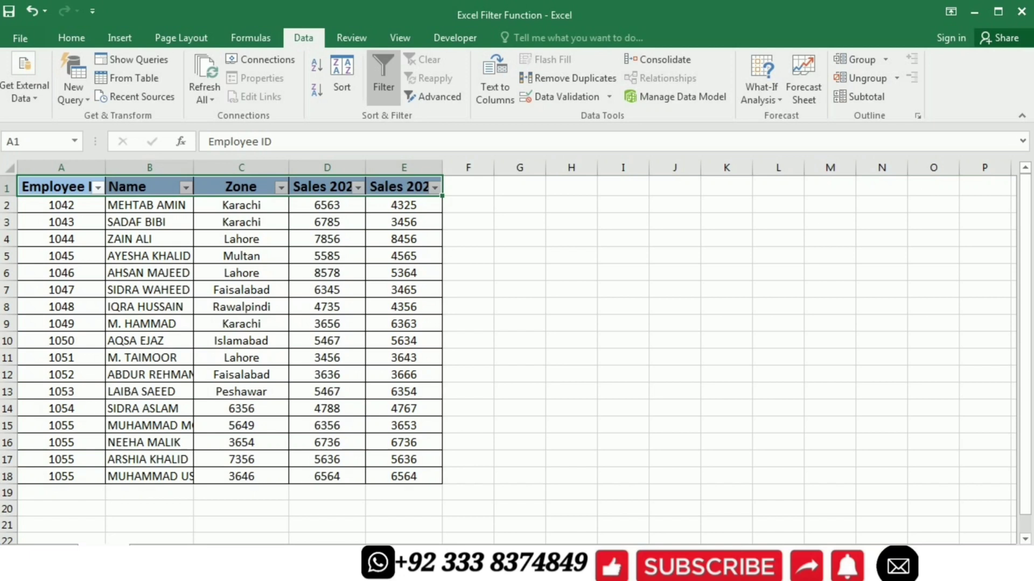
pyautogui.click(60, 187)
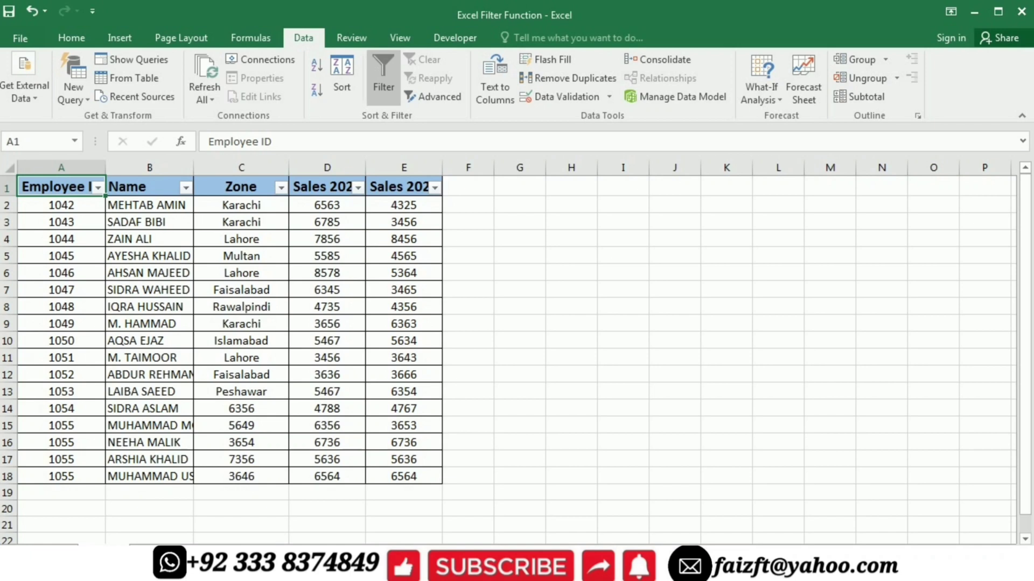
pyautogui.click(185, 187)
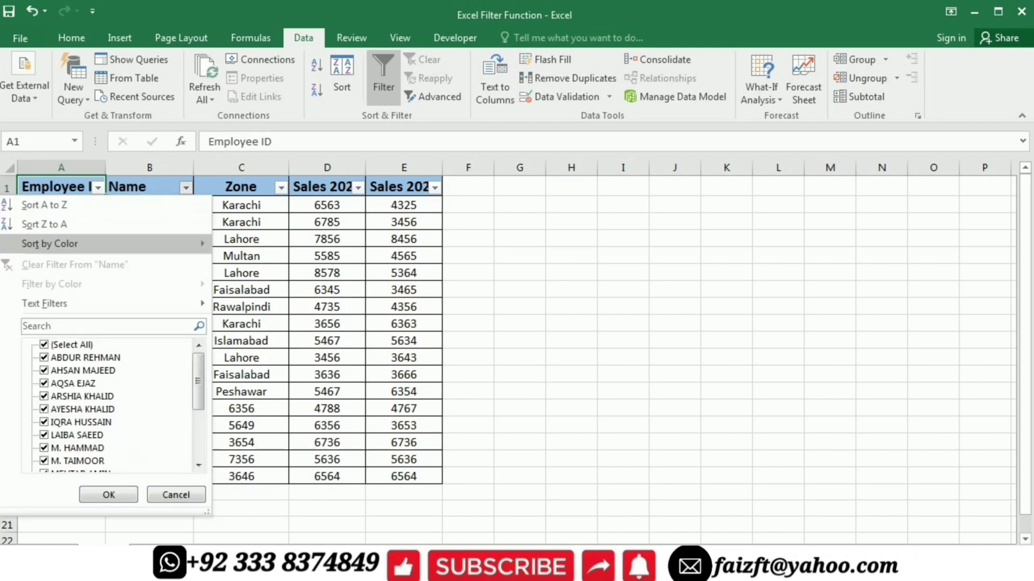
pyautogui.moveTo(44, 304)
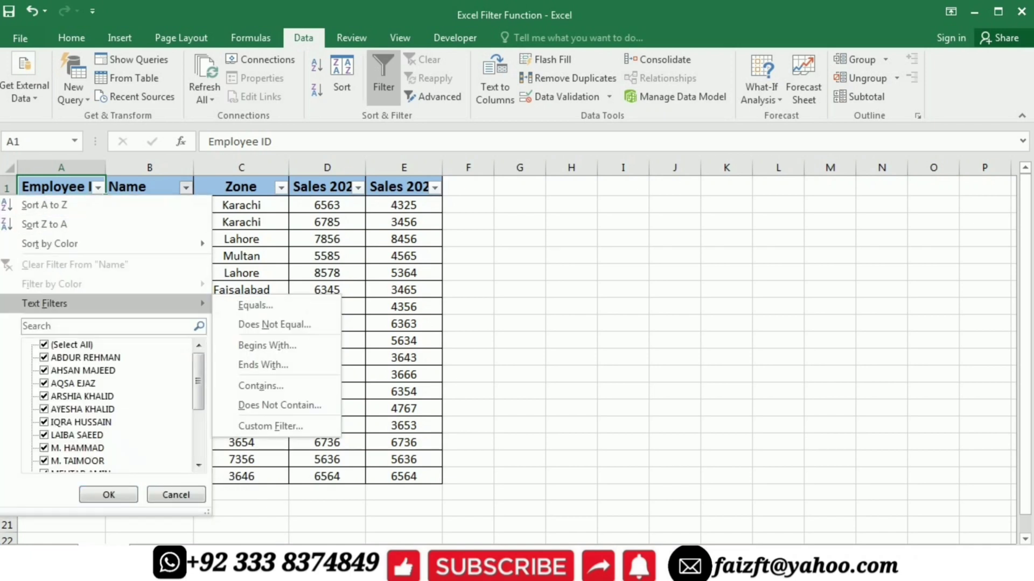
pyautogui.press('Escape')
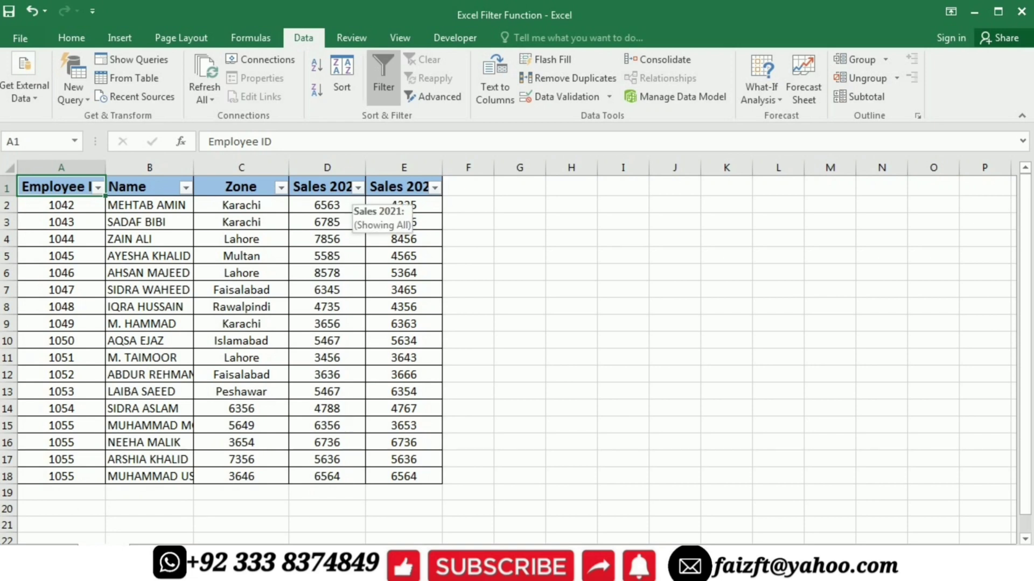
pyautogui.click(358, 188)
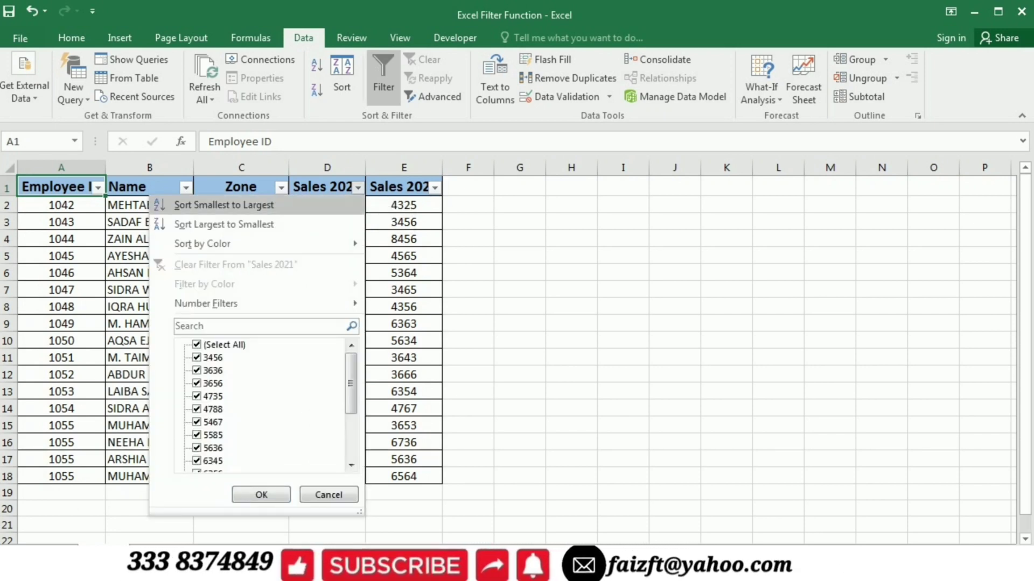
pyautogui.moveTo(206, 303)
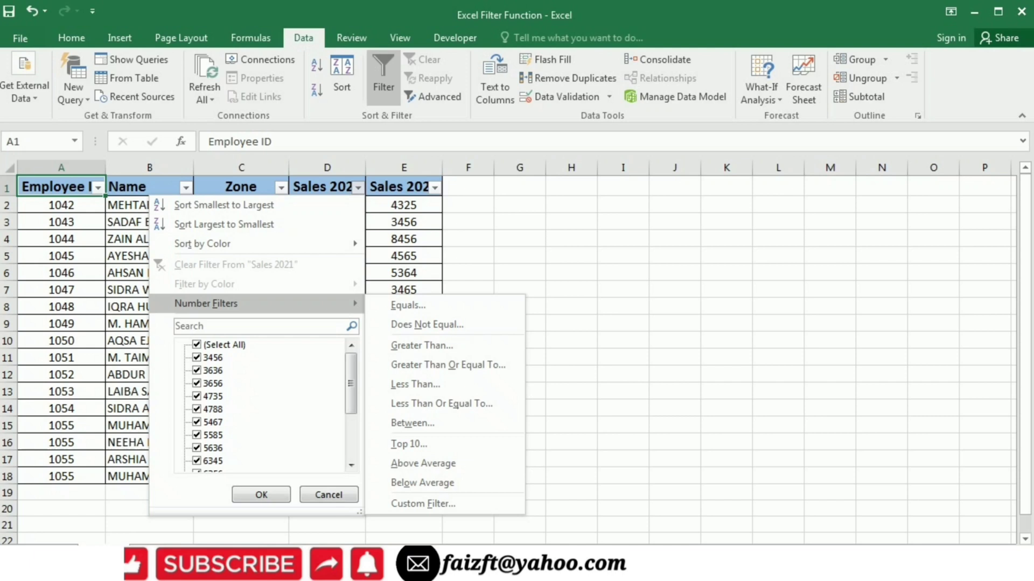
pyautogui.press('Escape')
pyautogui.press('Escape')
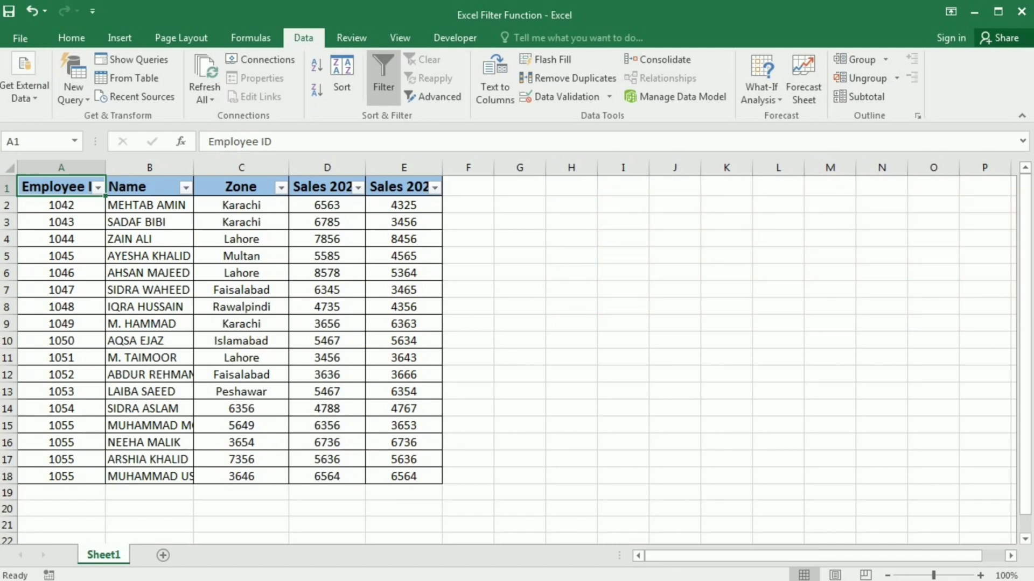
# Step: Apply a Sales 2021 number filter of greater than 4000
pyautogui.click(358, 188)
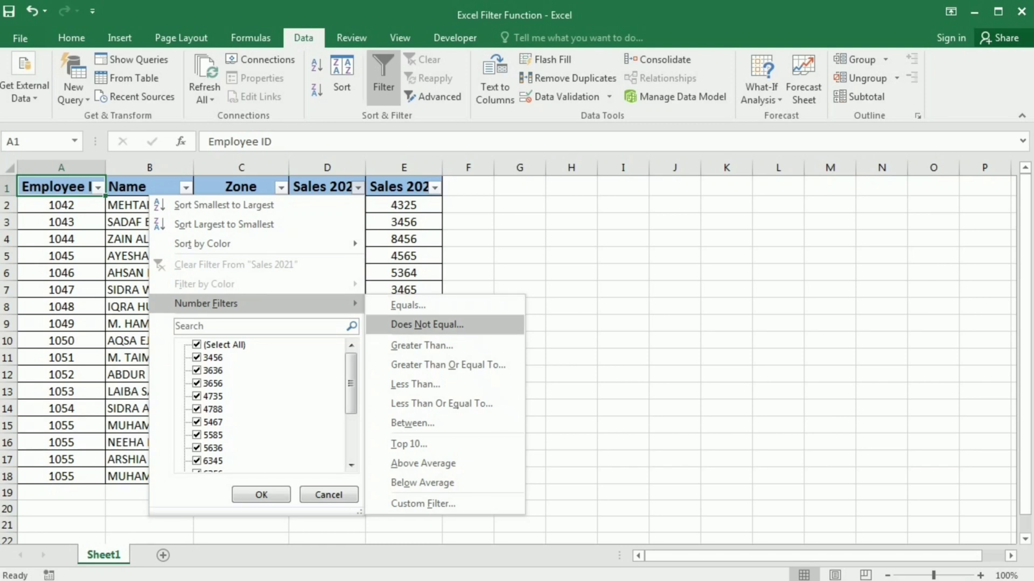
pyautogui.click(422, 345)
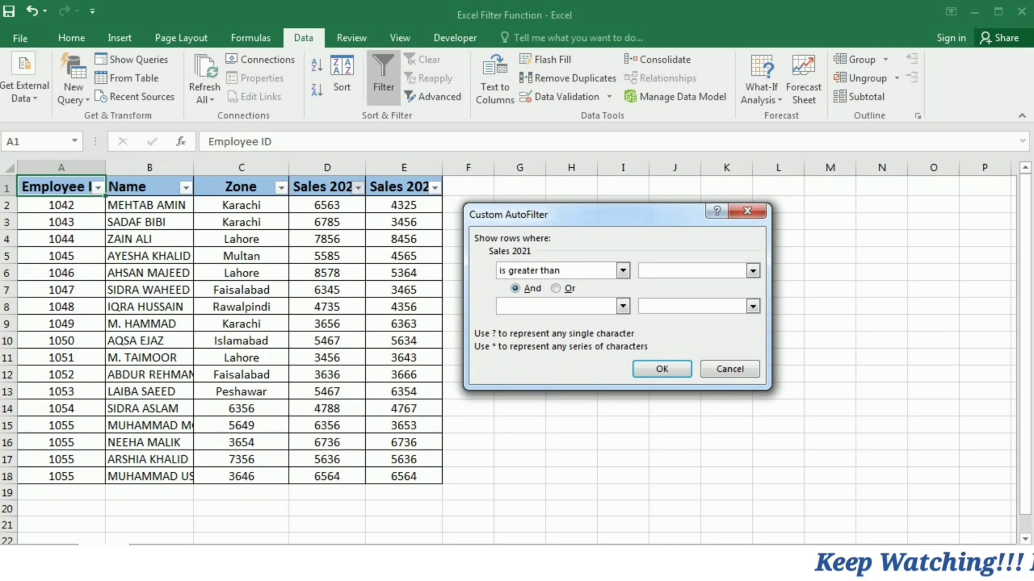
pyautogui.write('4000')
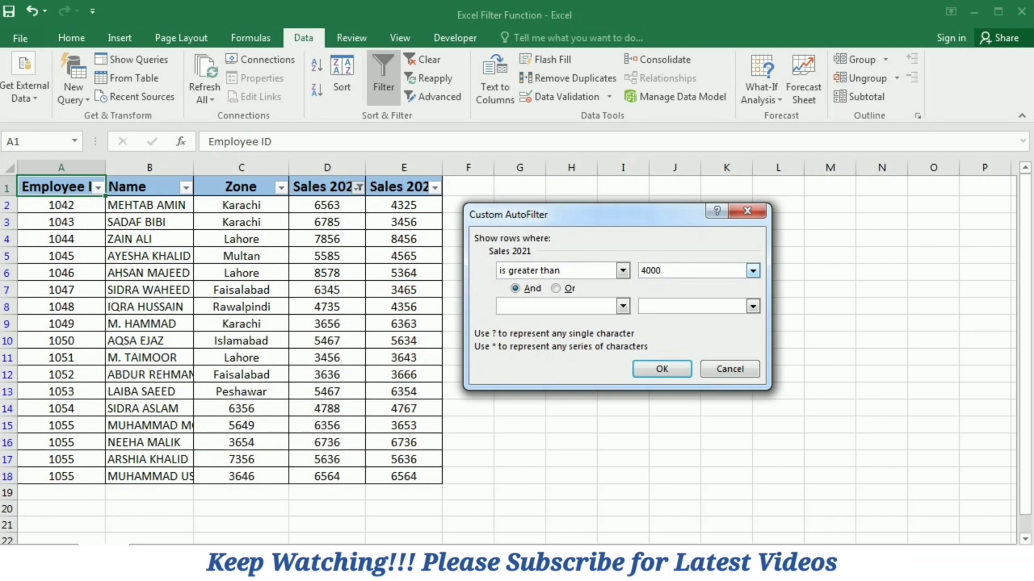
pyautogui.press('Return')
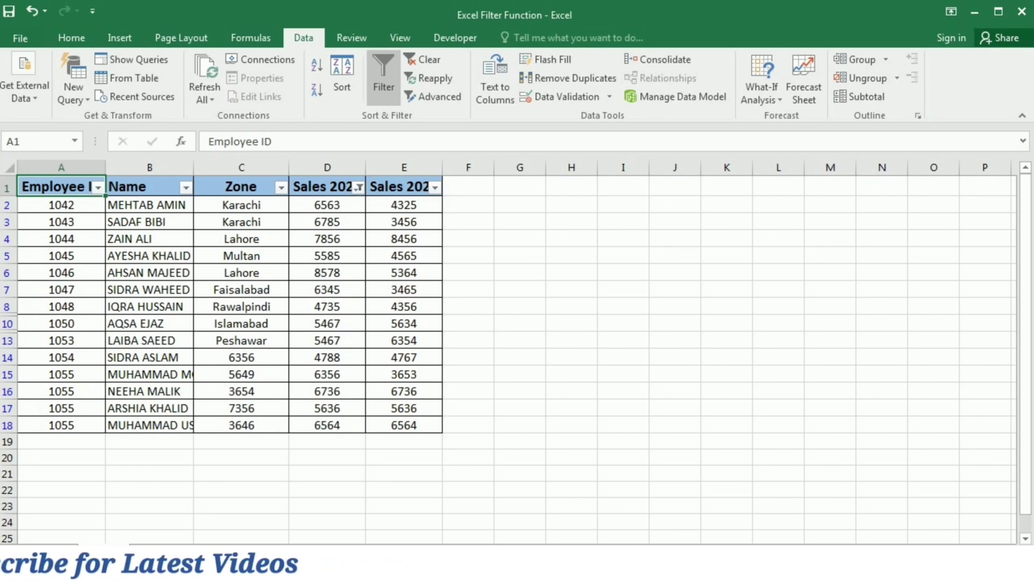
# Step: Add a Sales 2022 number filter of less than 4000
pyautogui.click(435, 188)
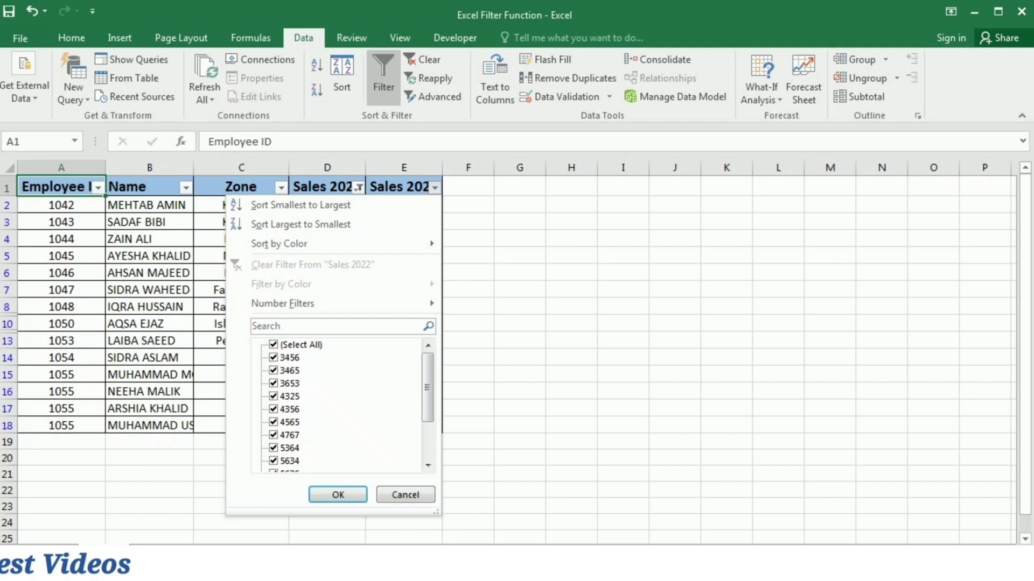
pyautogui.moveTo(282, 303)
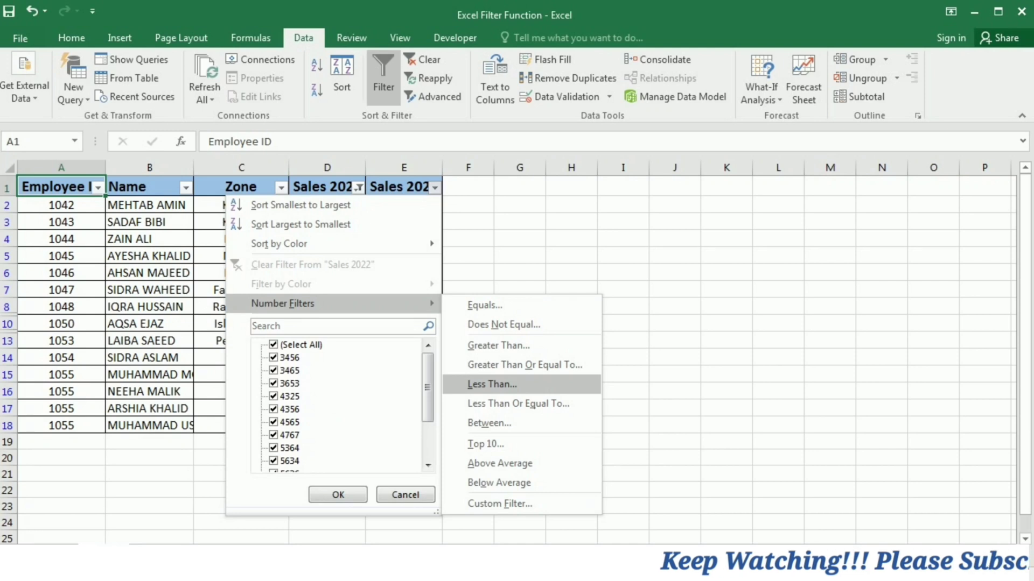
pyautogui.click(492, 384)
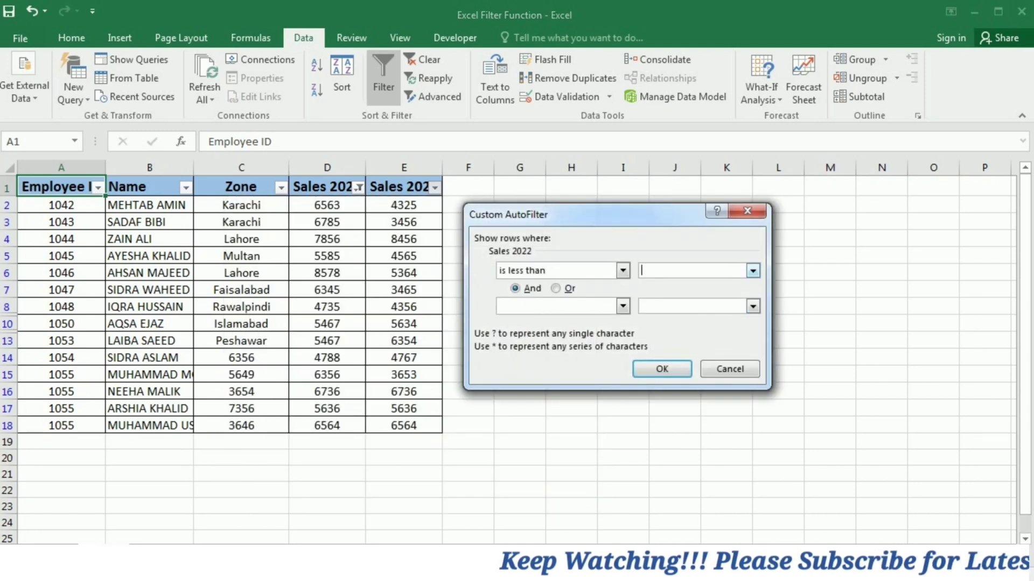
pyautogui.write('4000')
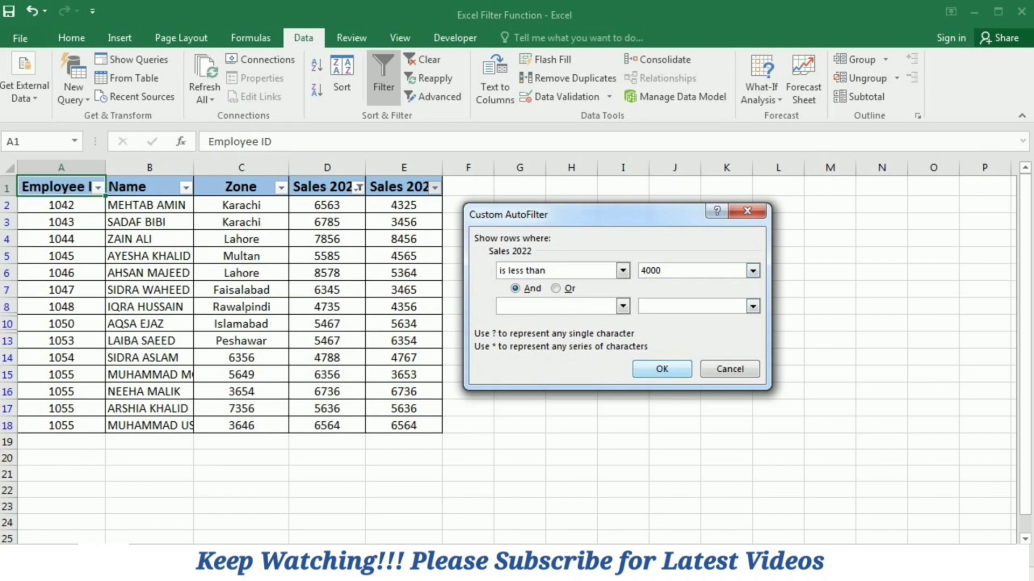
pyautogui.press('Return')
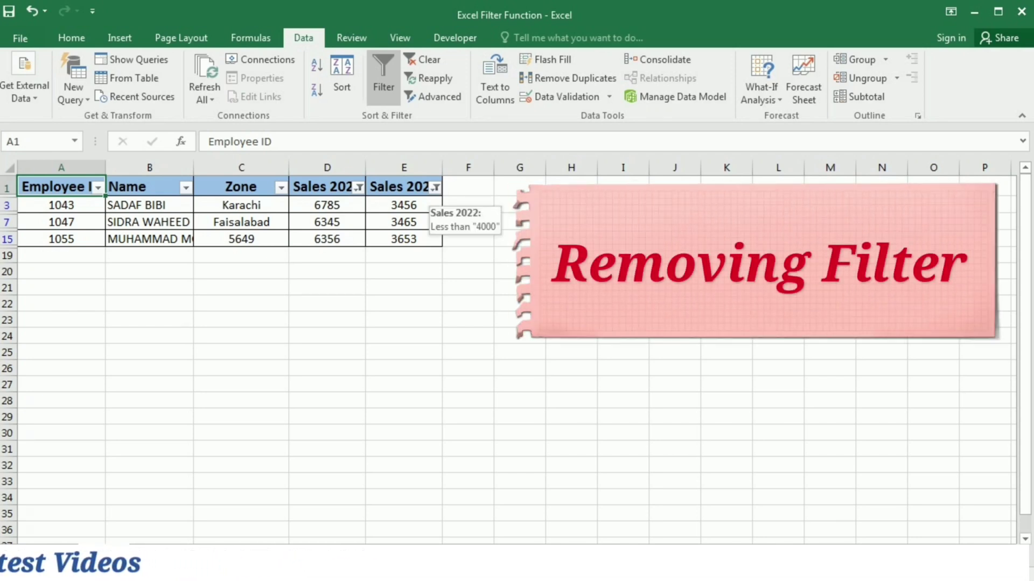
# Step: Clear the Sales 2022 filter, then the Sales 2021 filter
pyautogui.click(435, 187)
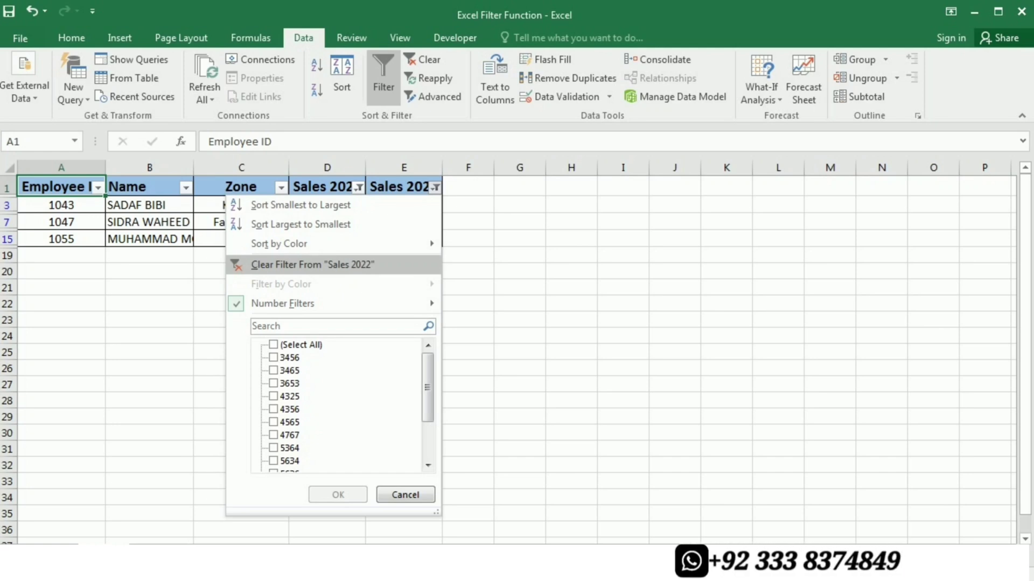
pyautogui.click(312, 265)
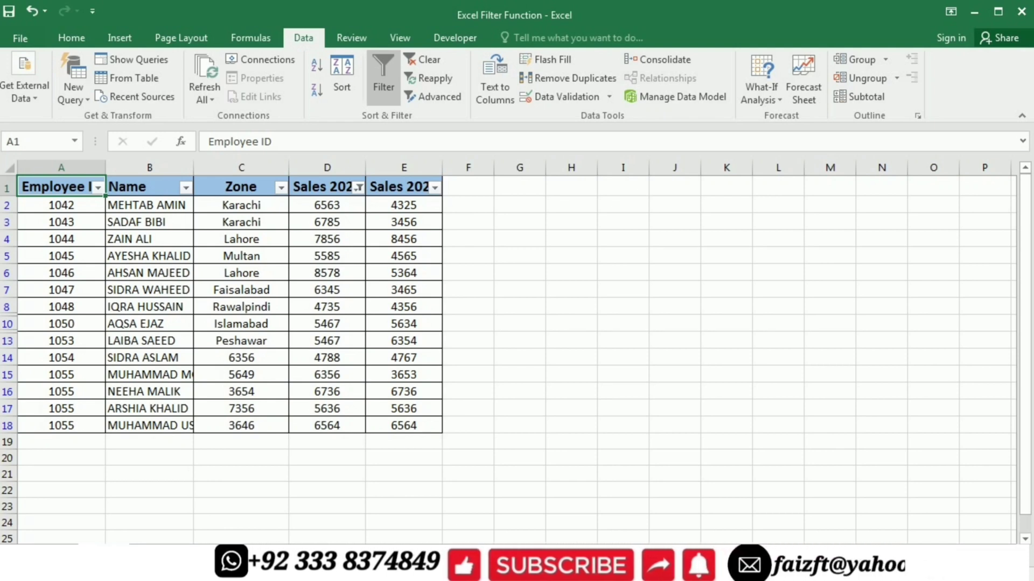
pyautogui.click(358, 187)
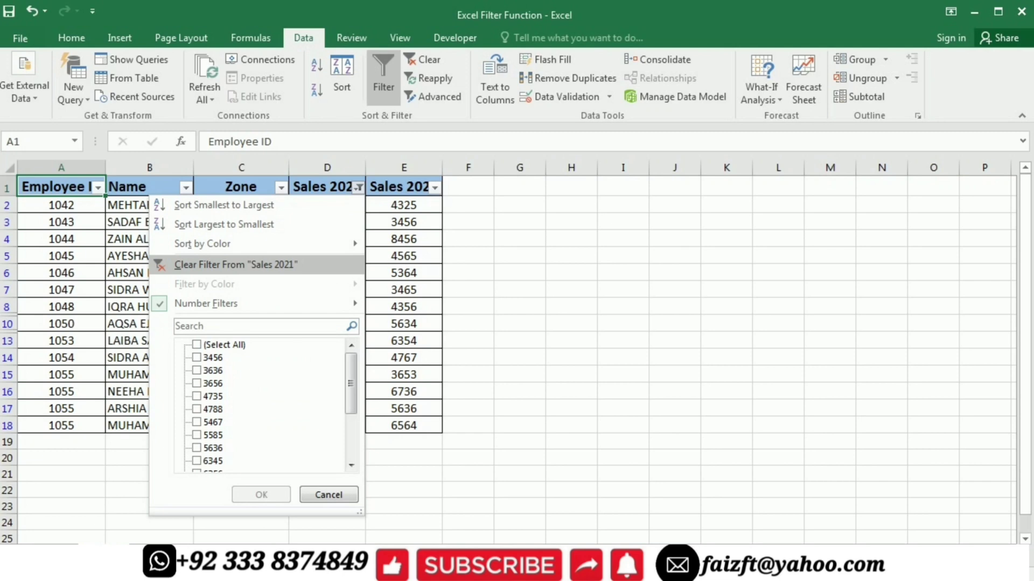
pyautogui.click(235, 264)
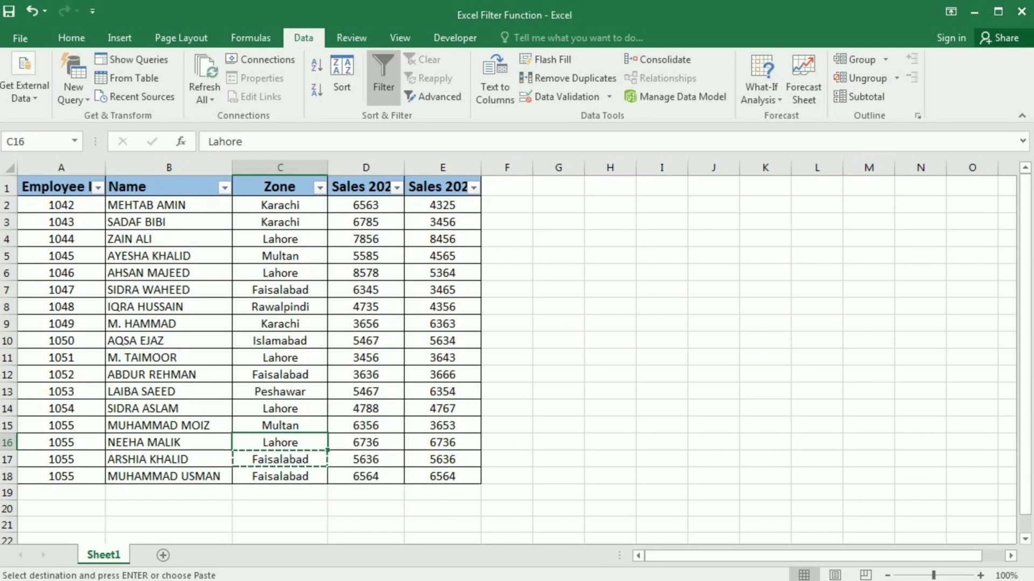
pyautogui.click(320, 187)
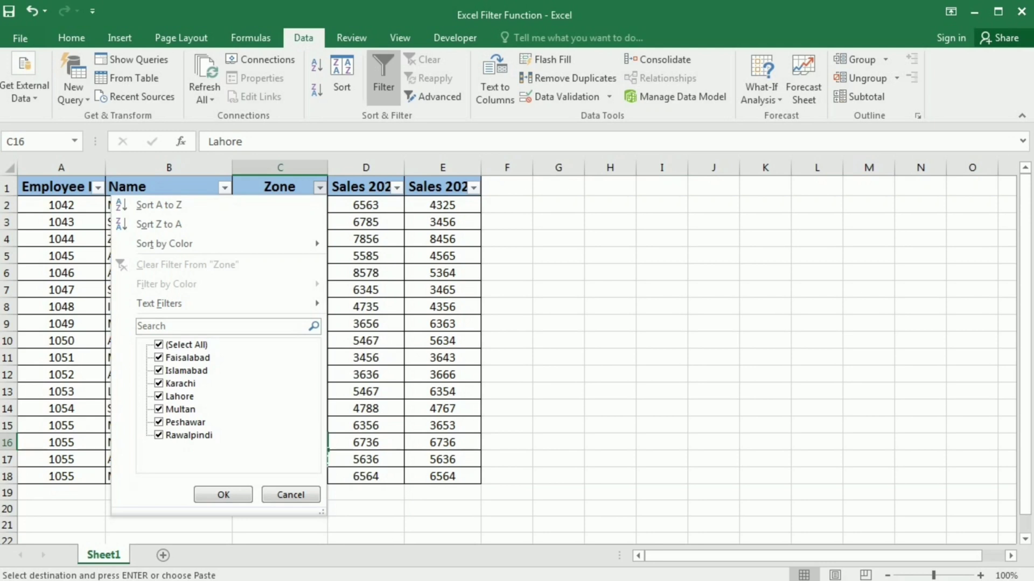
pyautogui.click(158, 345)
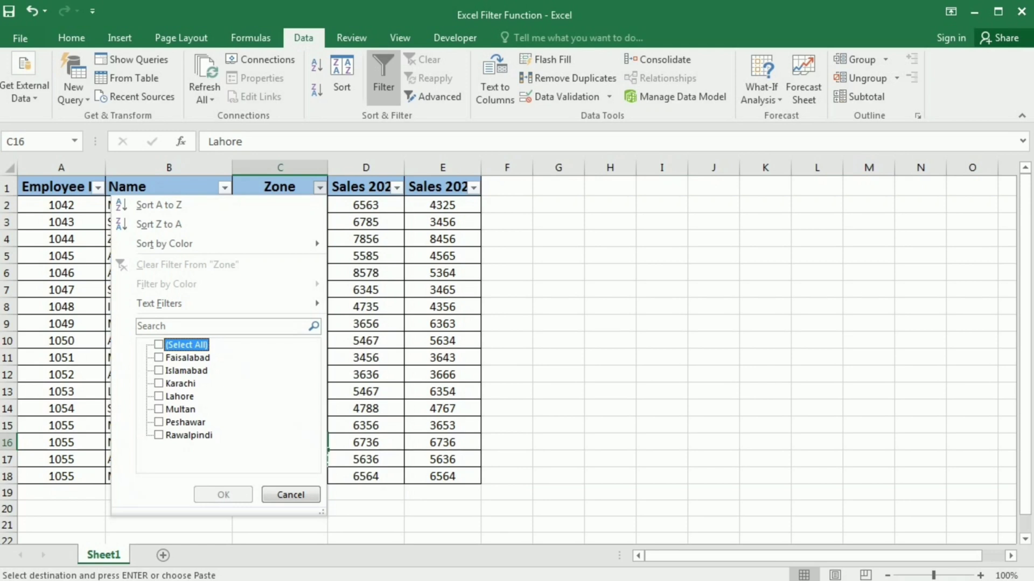
pyautogui.click(159, 384)
pyautogui.click(158, 397)
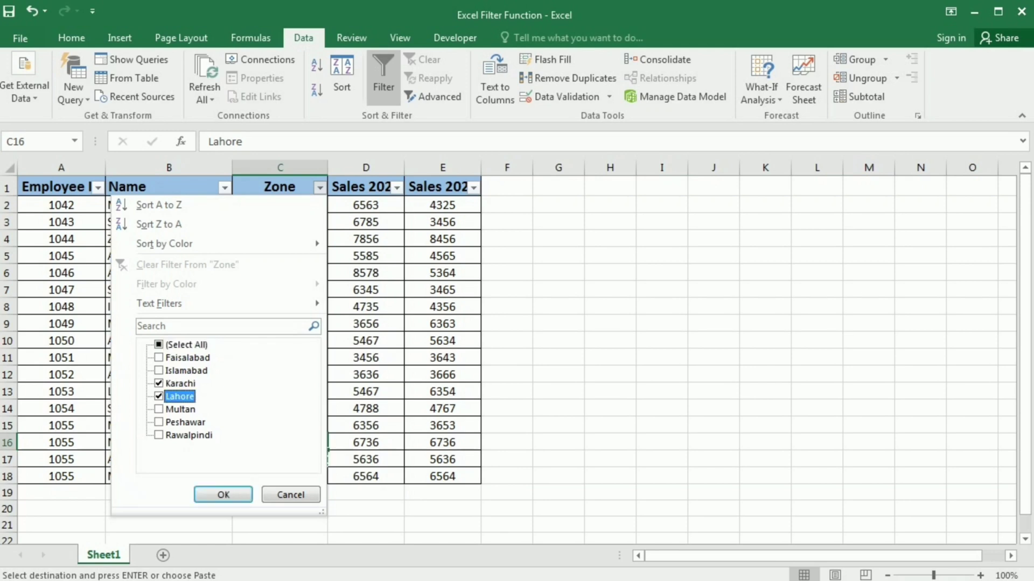
pyautogui.press('Tab')
pyautogui.press('Return')
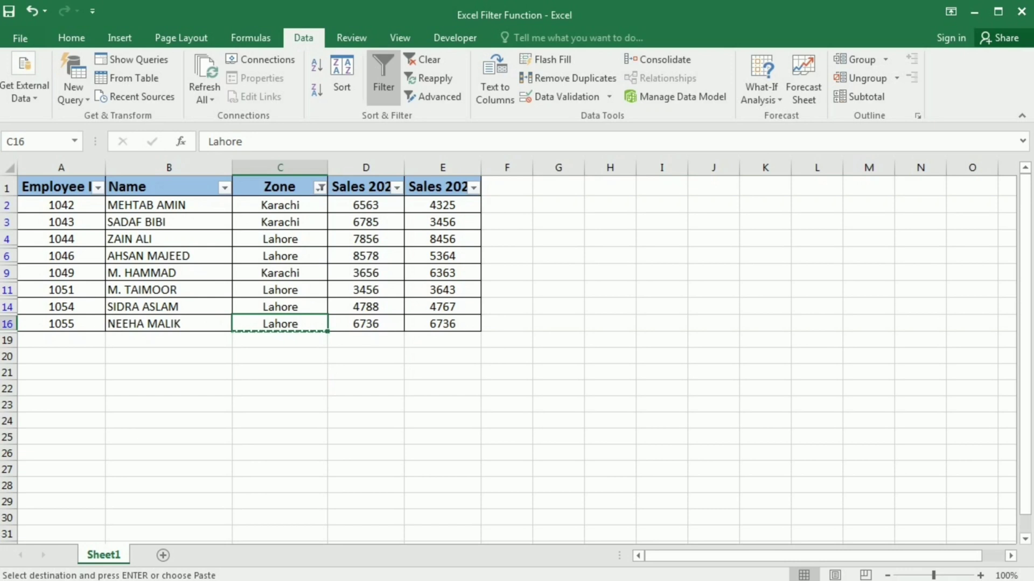
pyautogui.click(320, 186)
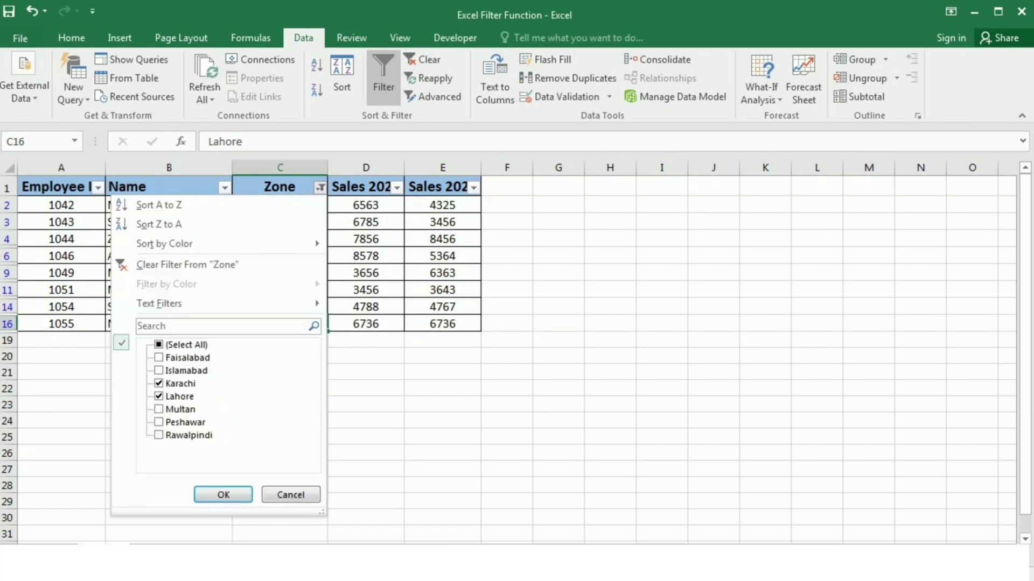
pyautogui.press('Escape')
pyautogui.hotkey('alt', 'a')
pyautogui.press('c')
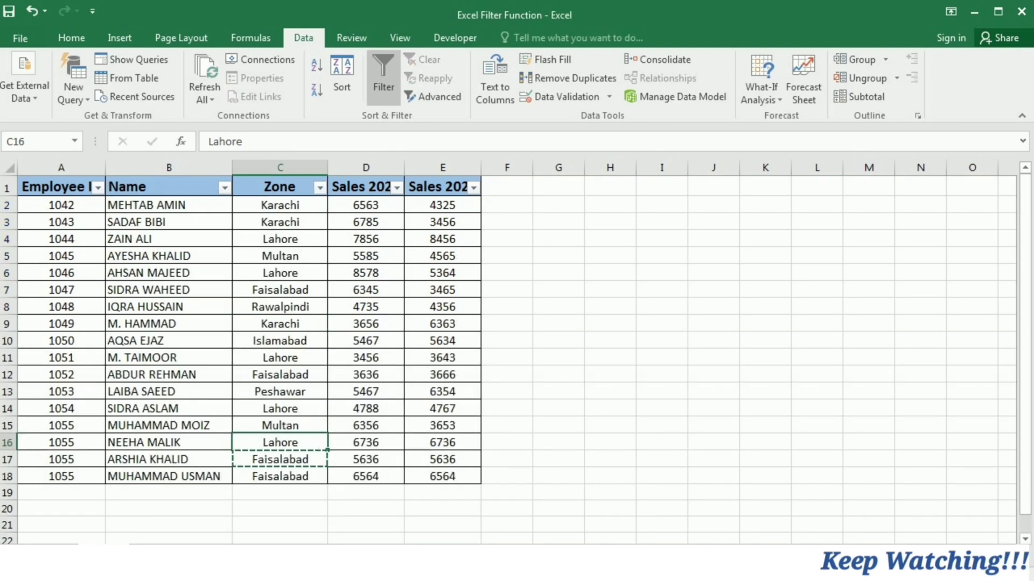
pyautogui.click(442, 459)
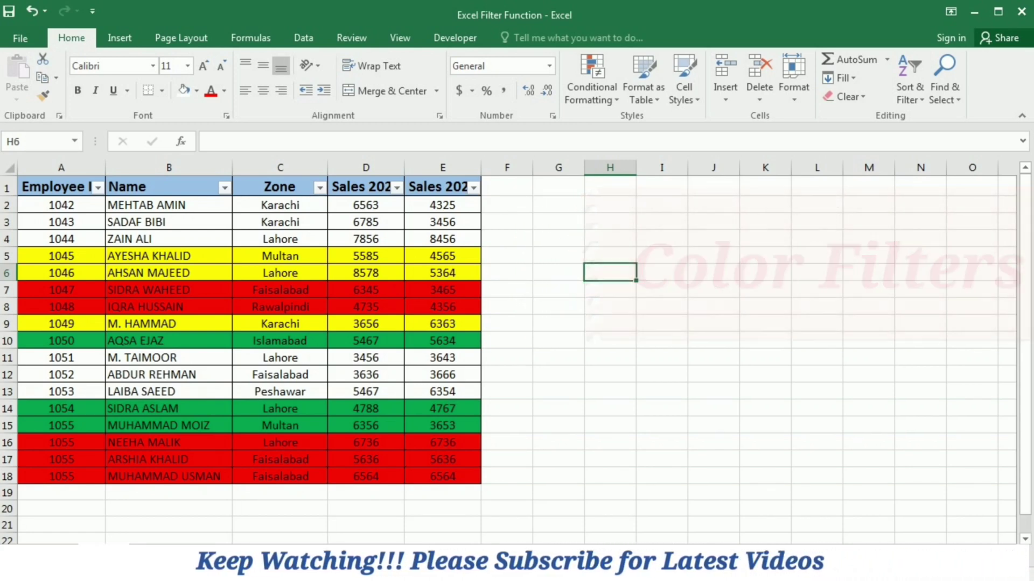
# Step: Filter the Name column by yellow cell colour, then by the red fill
pyautogui.click(558, 222)
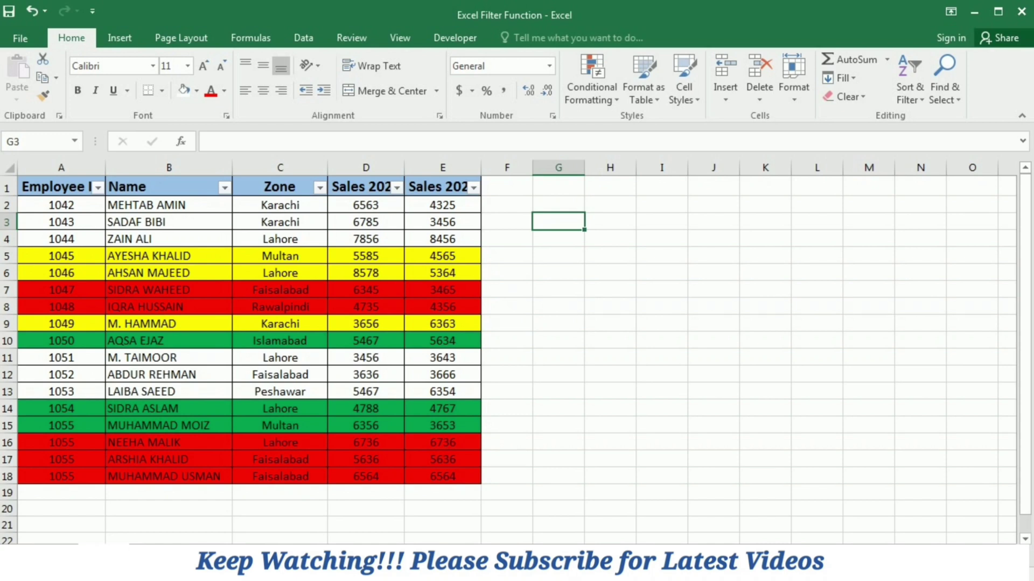
pyautogui.click(225, 186)
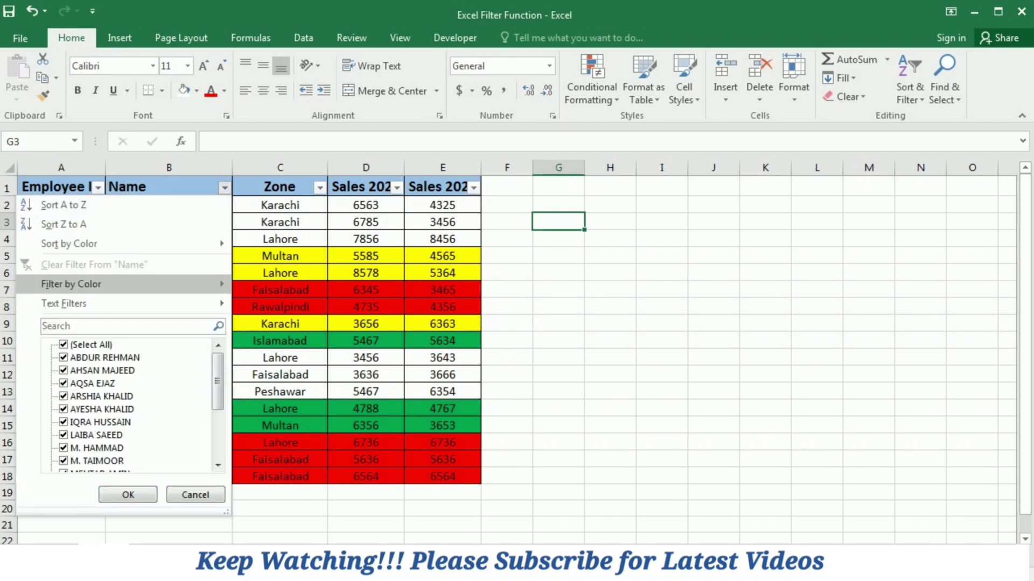
pyautogui.moveTo(71, 284)
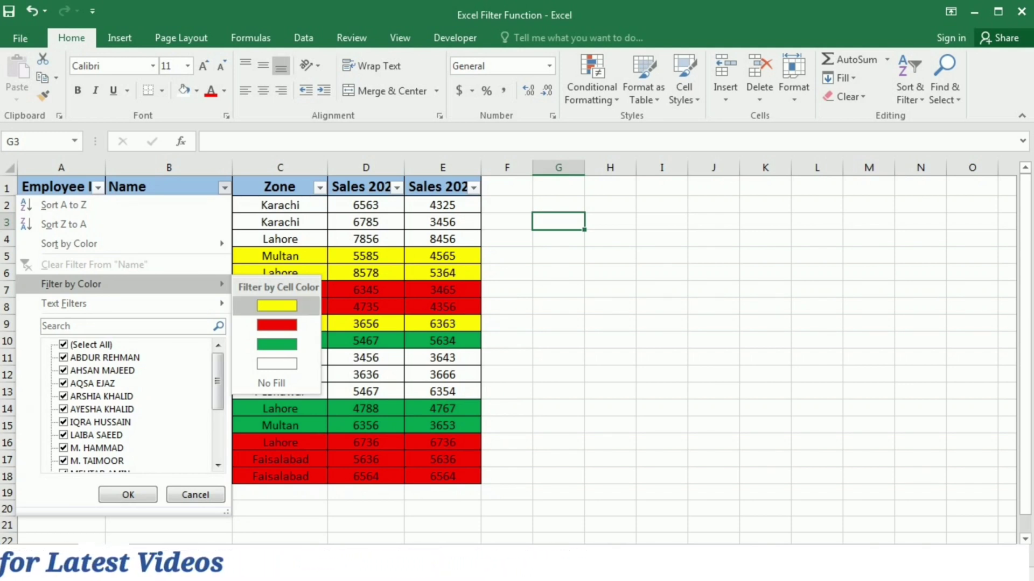
pyautogui.click(276, 306)
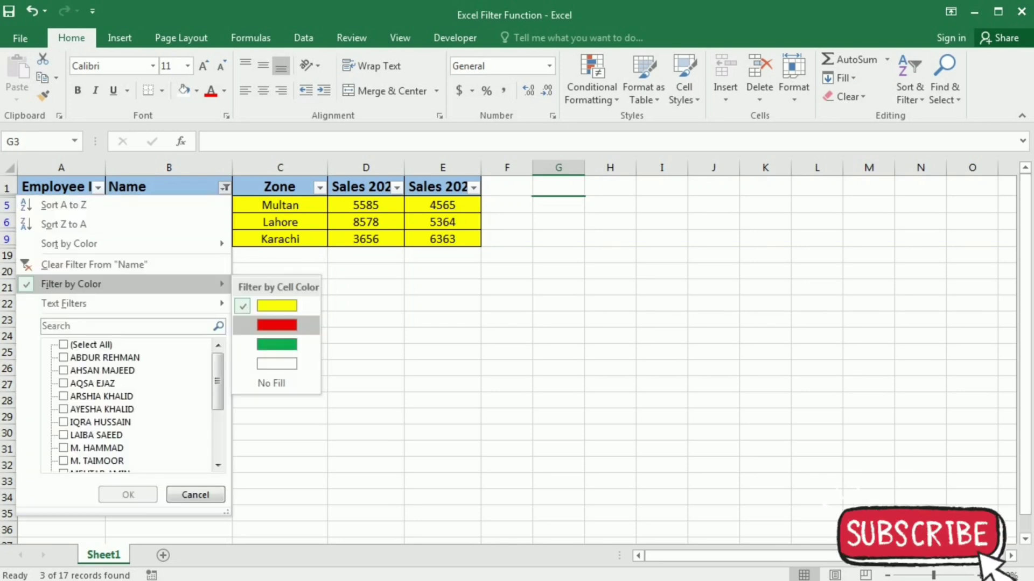
pyautogui.click(276, 325)
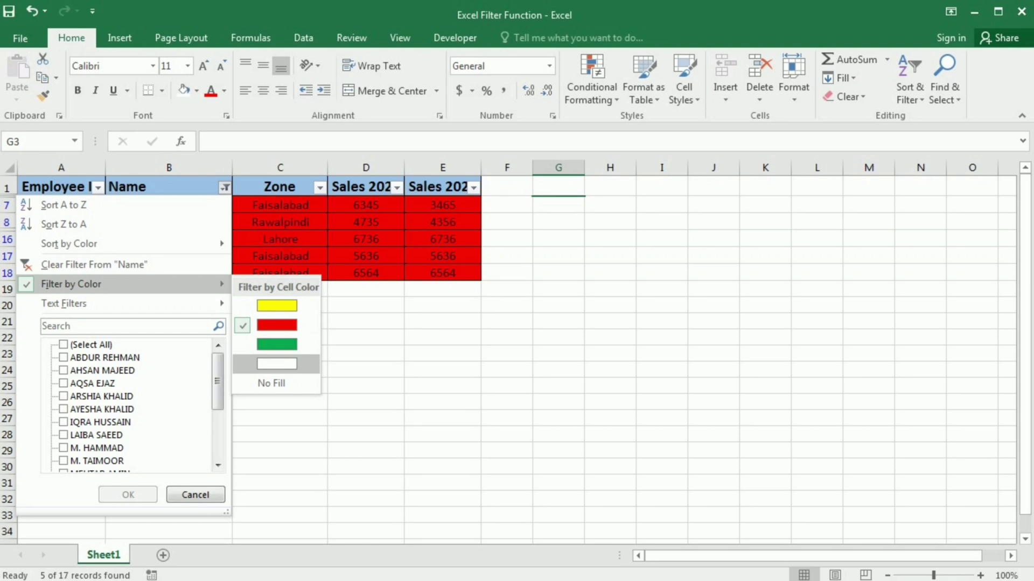
# Step: Filter Name by No Fill, then clear the Name colour filter
pyautogui.press('Return')
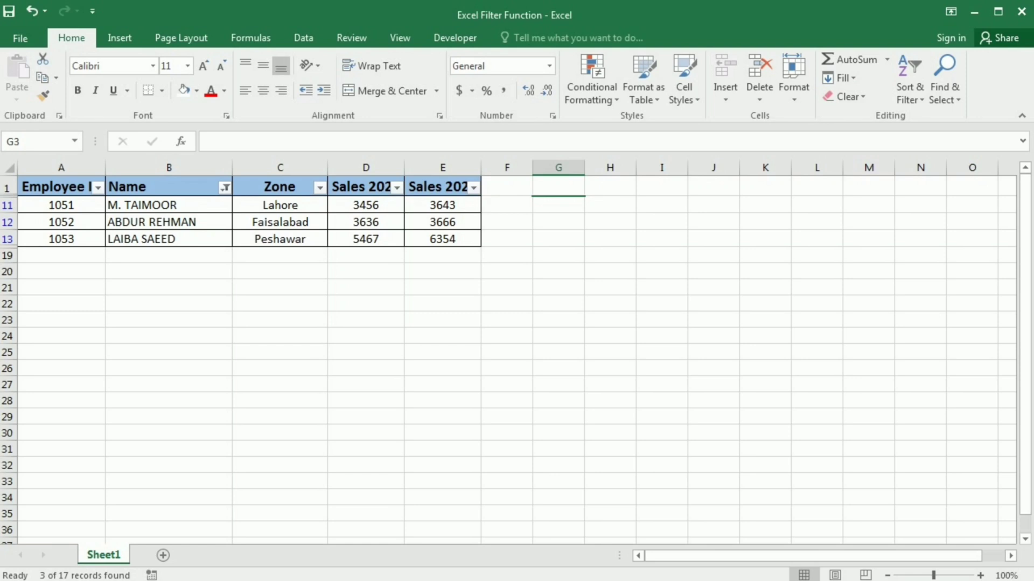
pyautogui.click(225, 187)
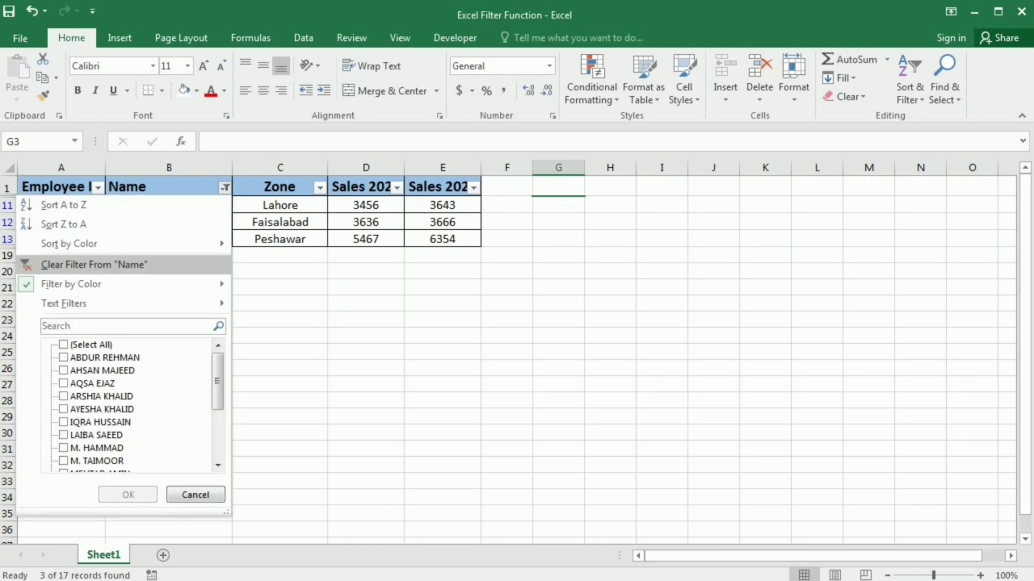
pyautogui.click(94, 264)
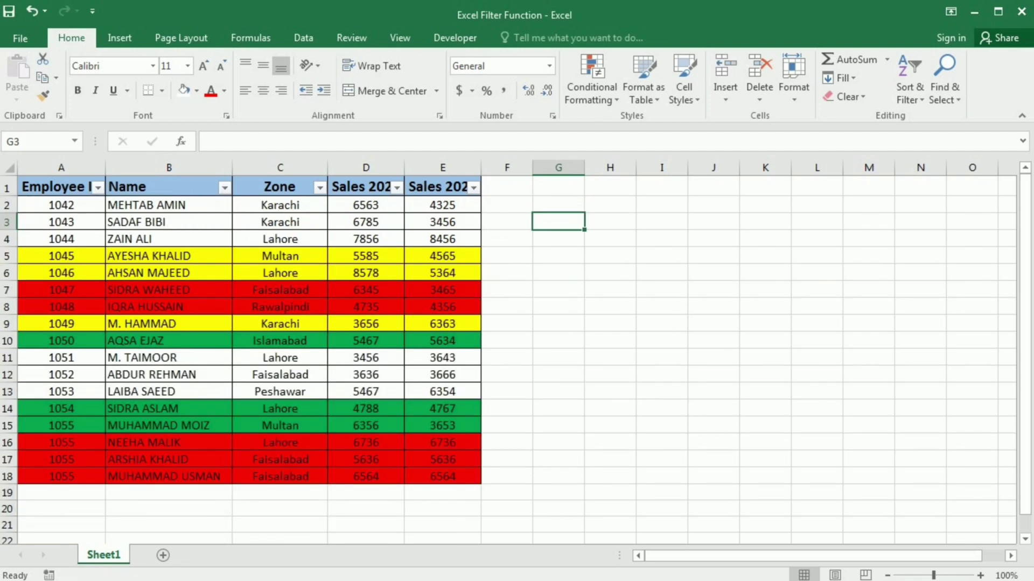
pyautogui.click(507, 374)
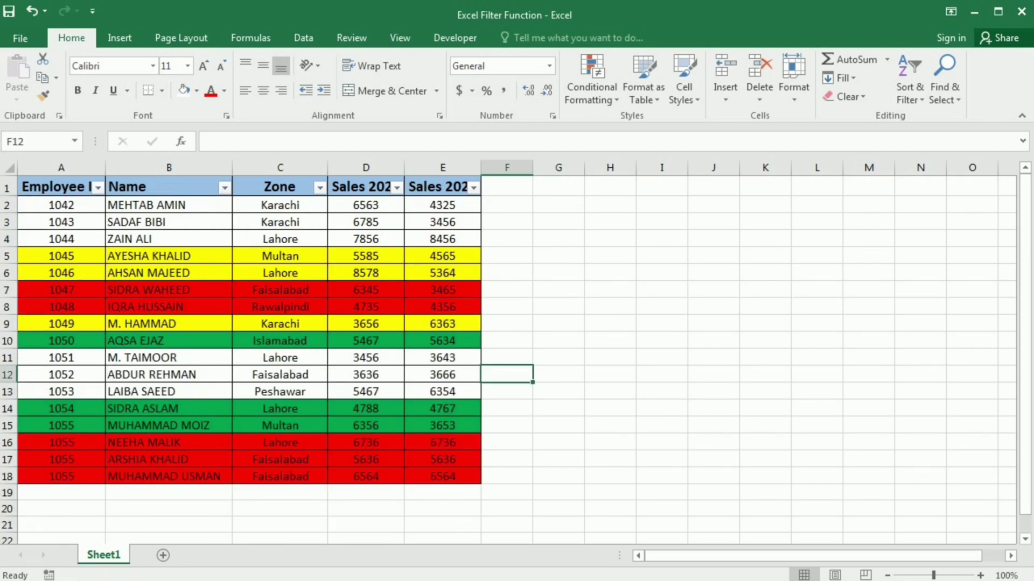
pyautogui.click(62, 187)
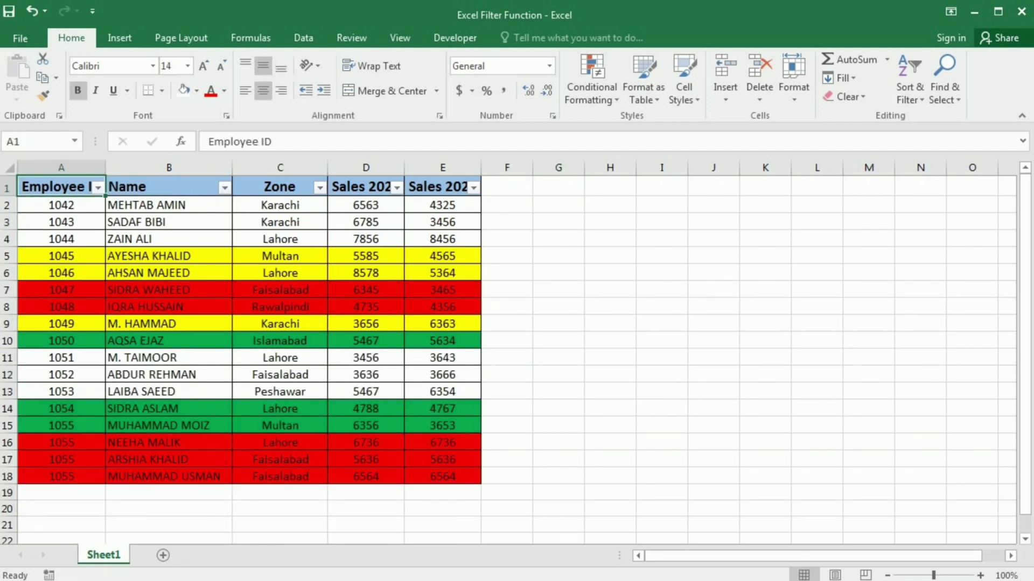